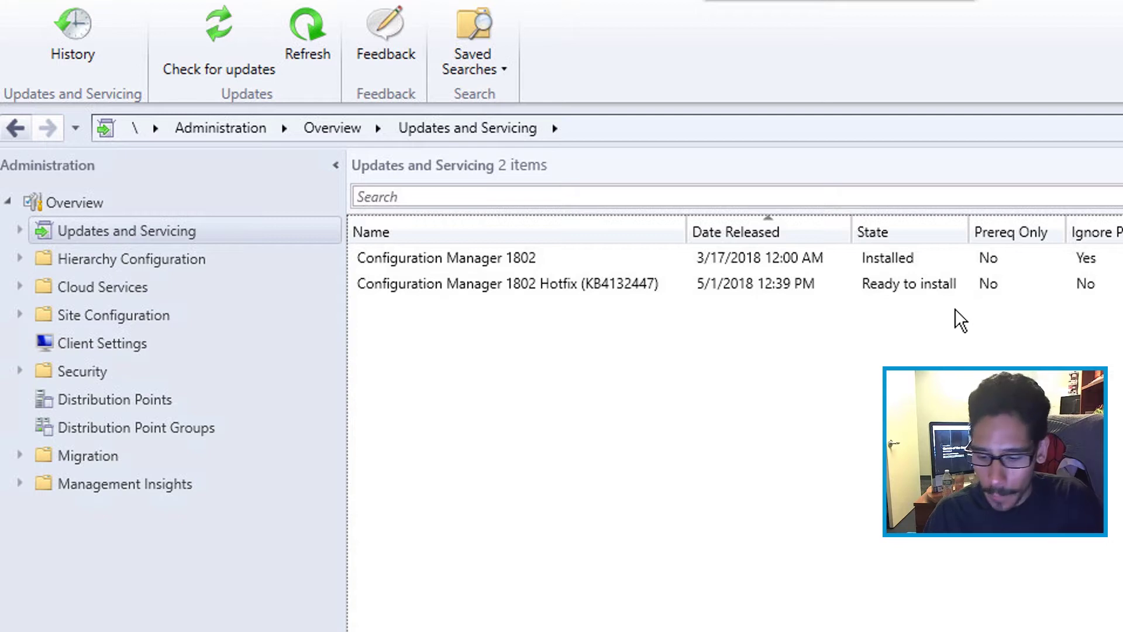
- Install the 1802 Hotfix KB4132447 update pack, ignoring prerequisite warnings and accepting the license terms
click(933, 290)
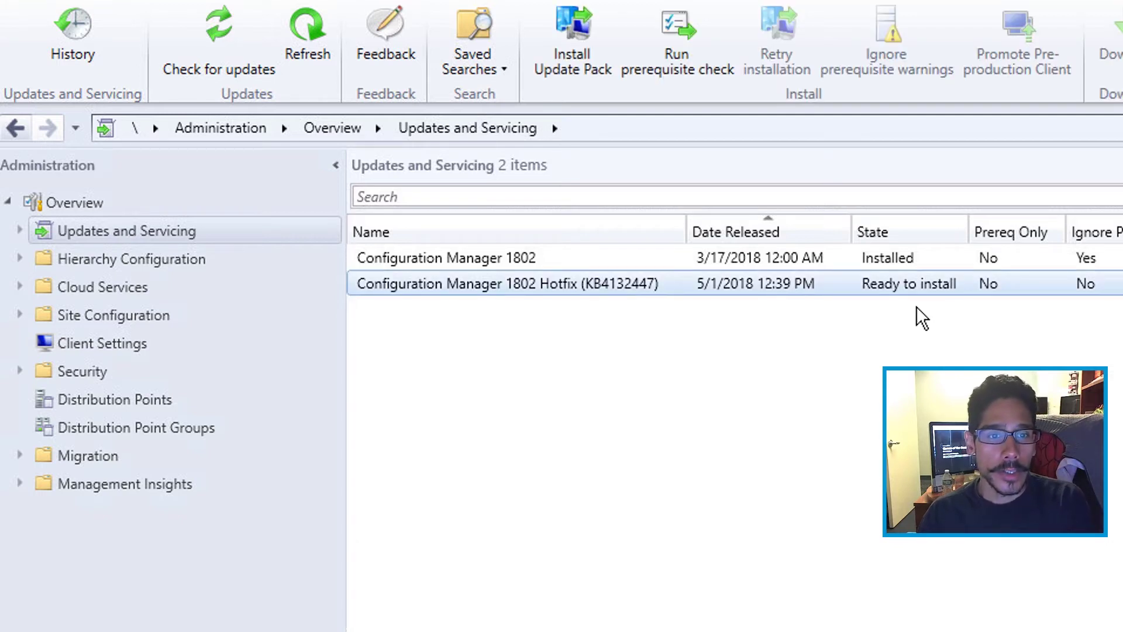
right_click(759, 290)
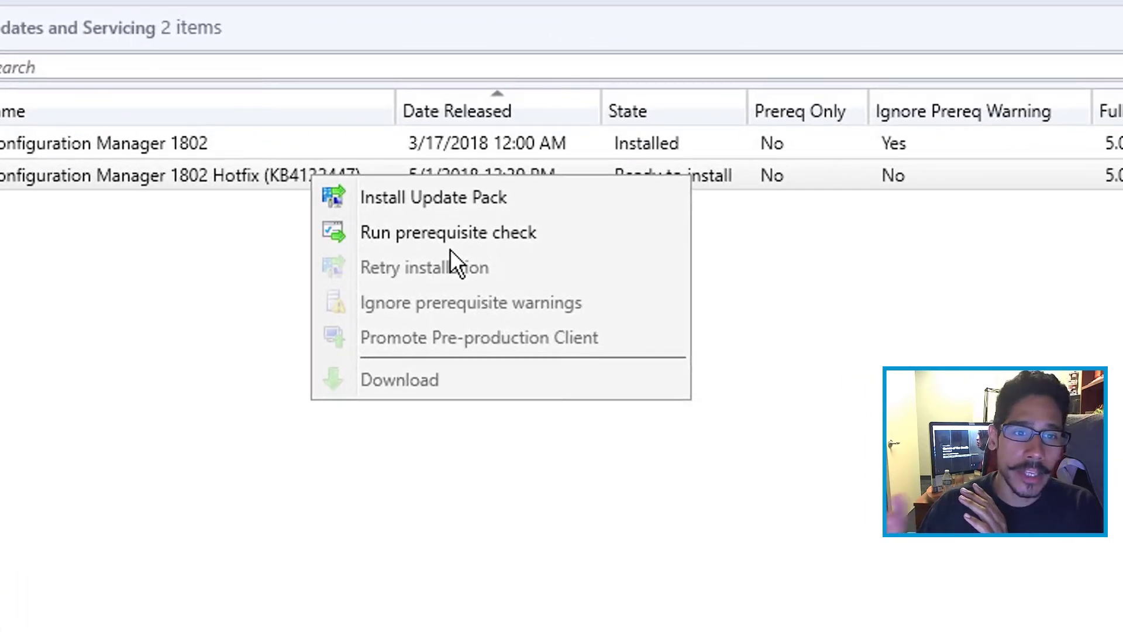
click(433, 197)
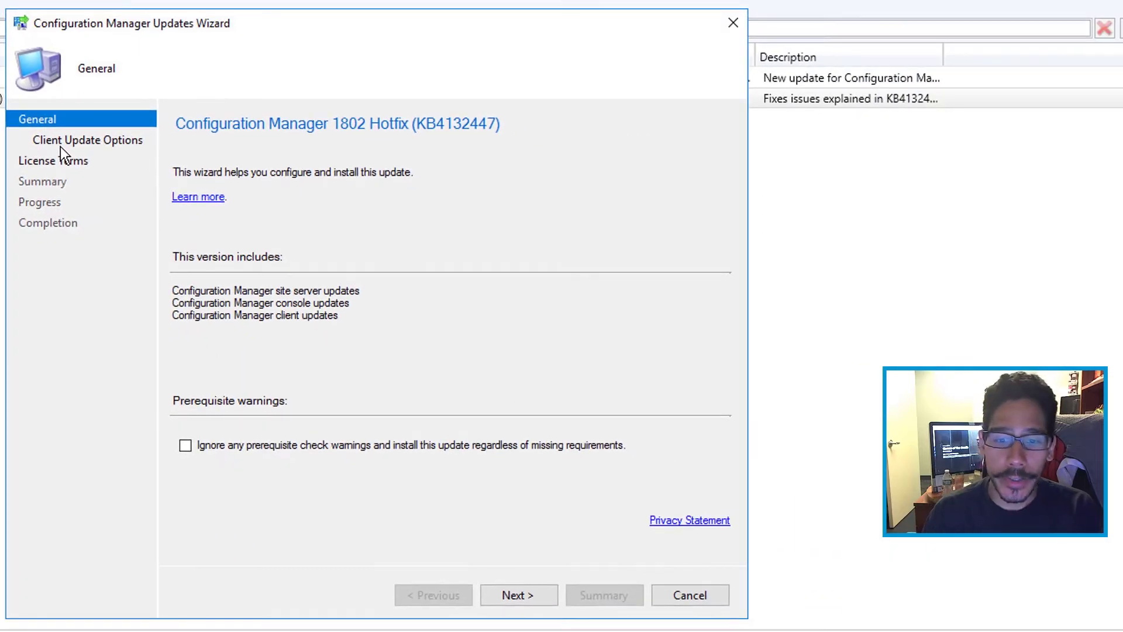
click(211, 455)
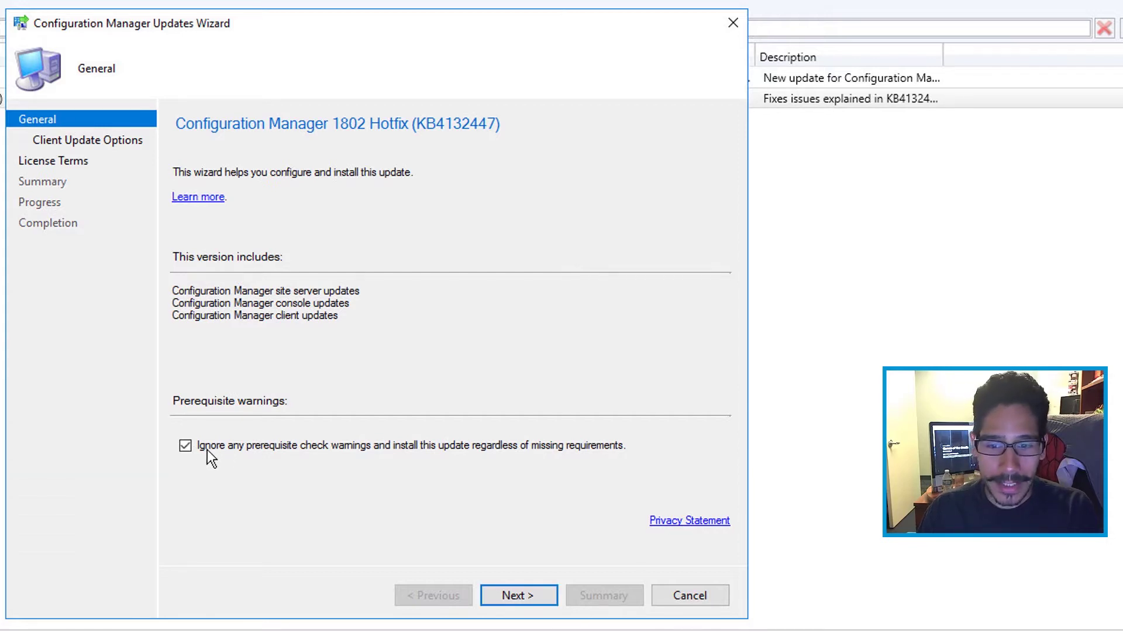
click(519, 595)
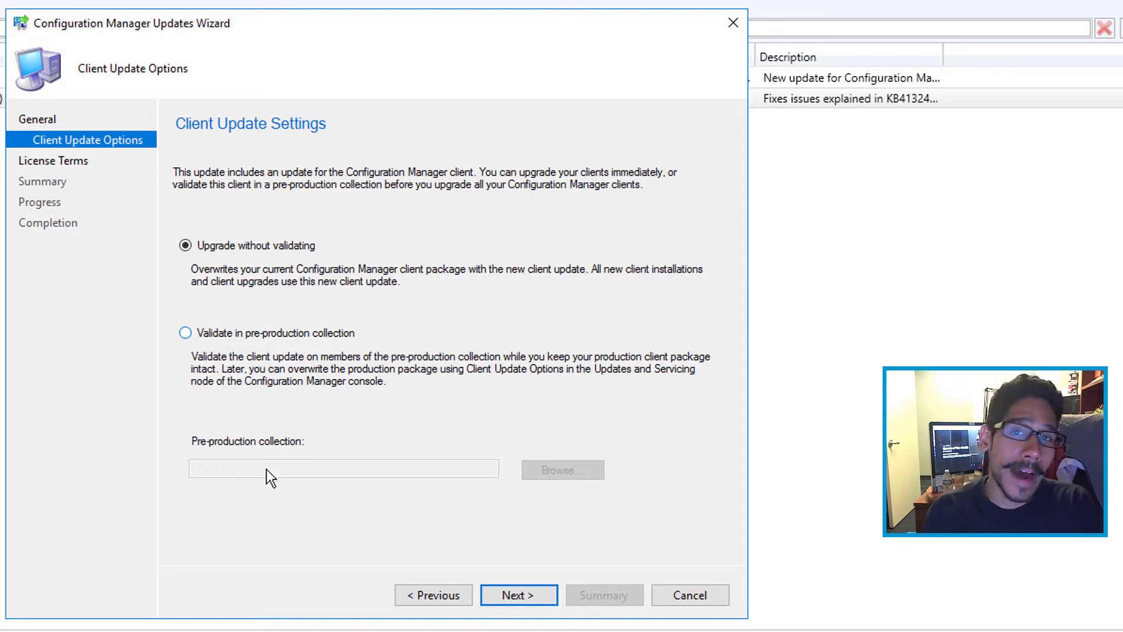
key(Return)
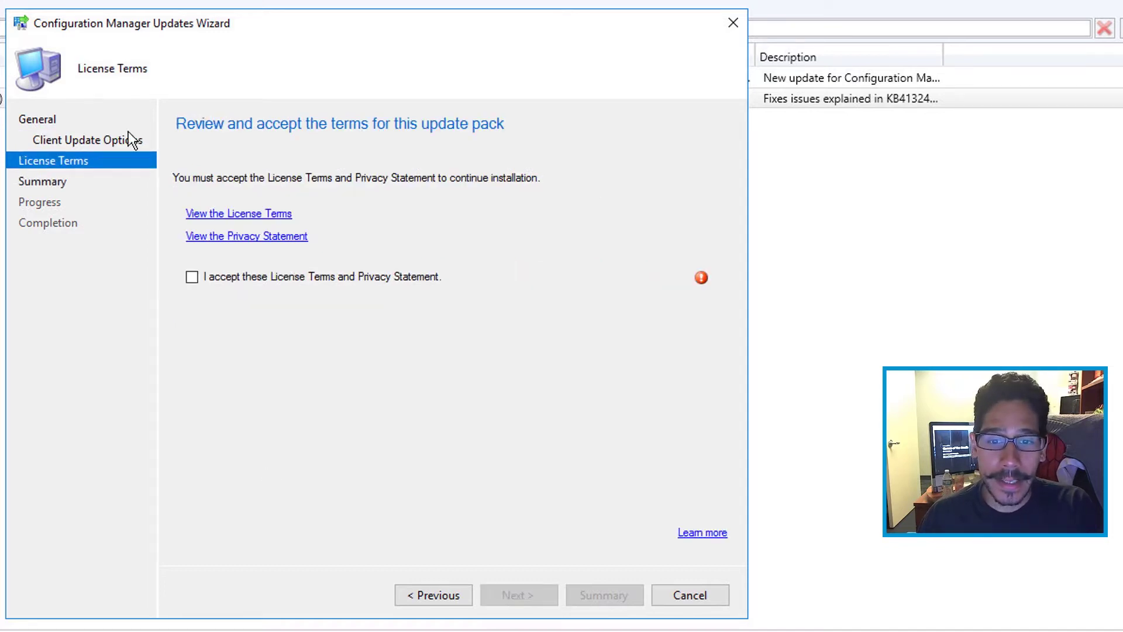
key(space)
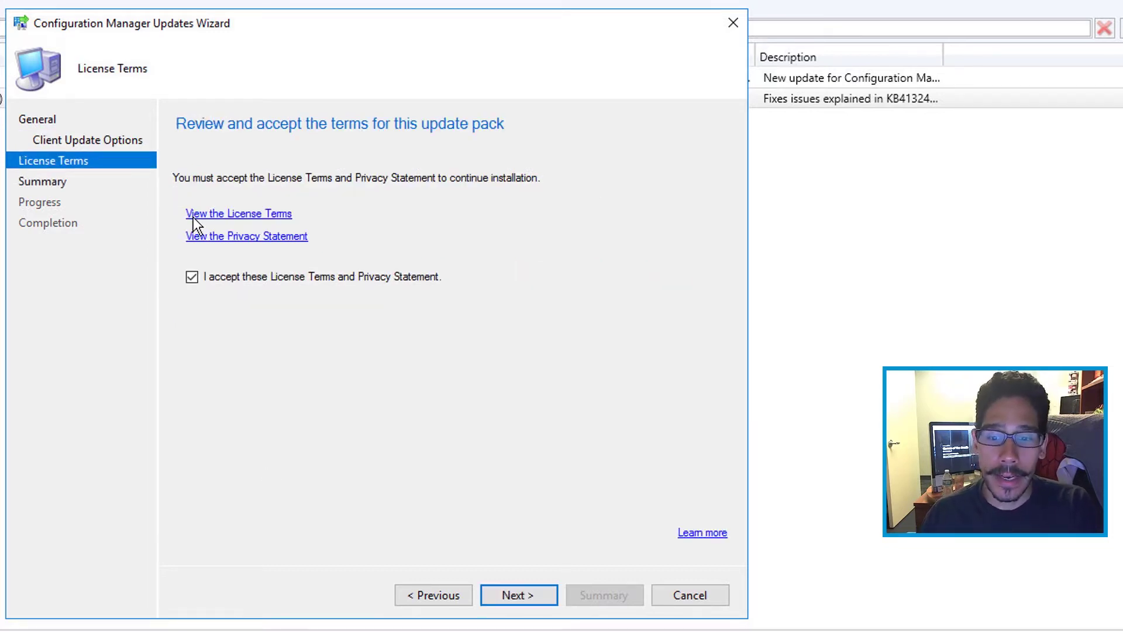
key(Return)
key(Return)
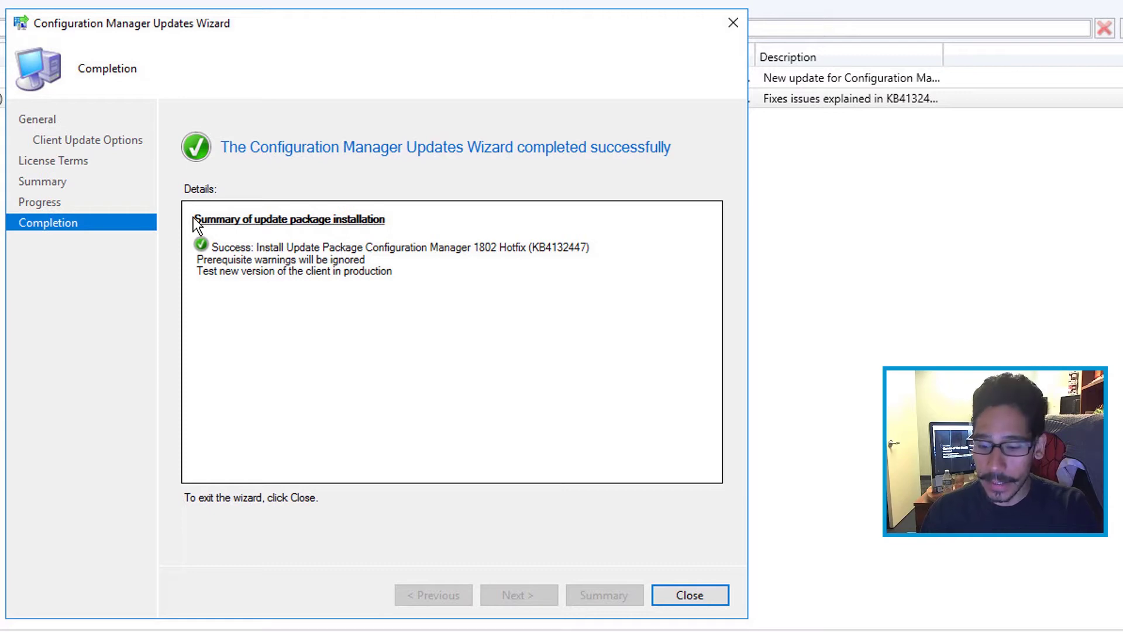
key(Return)
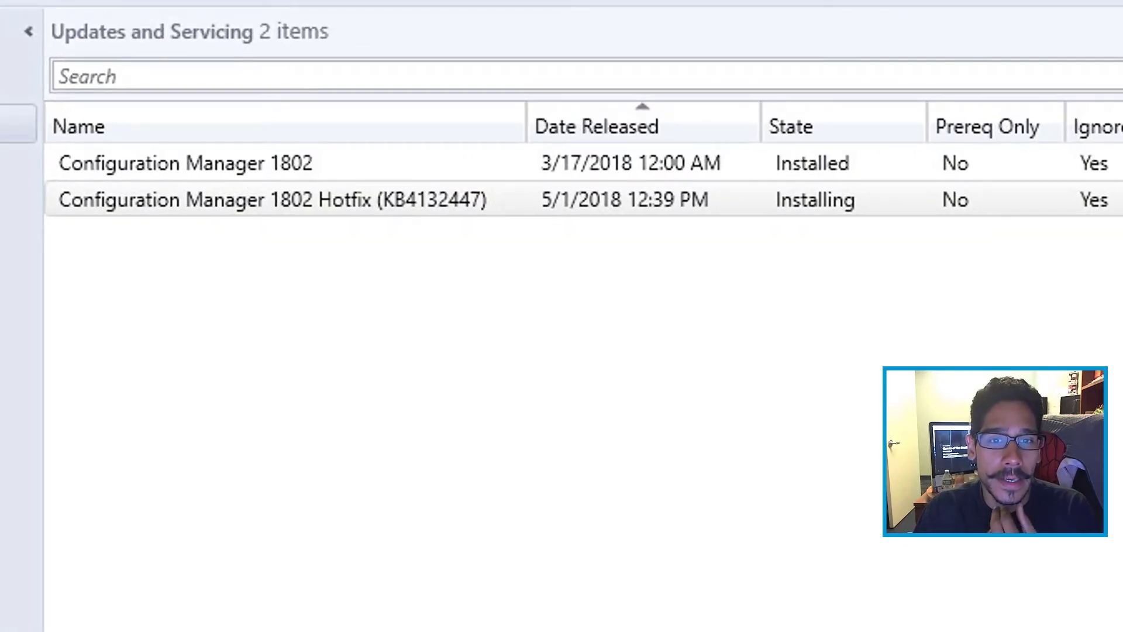
- Select the installing Hotfix KB4132447 package in Updates and Servicing Status
click(842, 212)
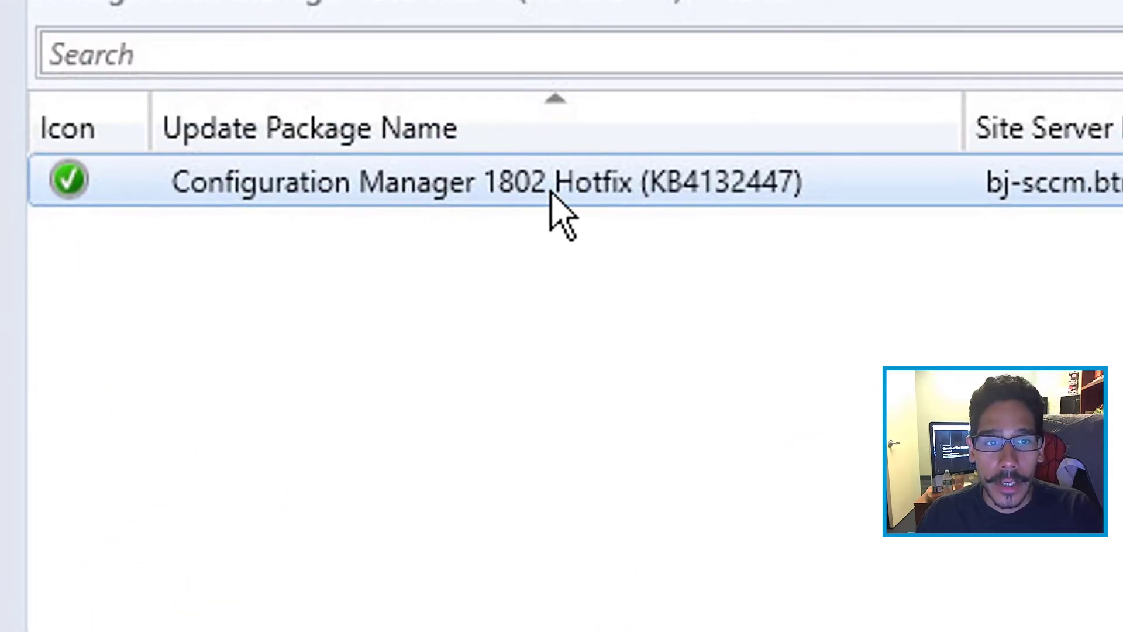
- Show the installation status of the Hotfix KB4132447 package
right_click(551, 192)
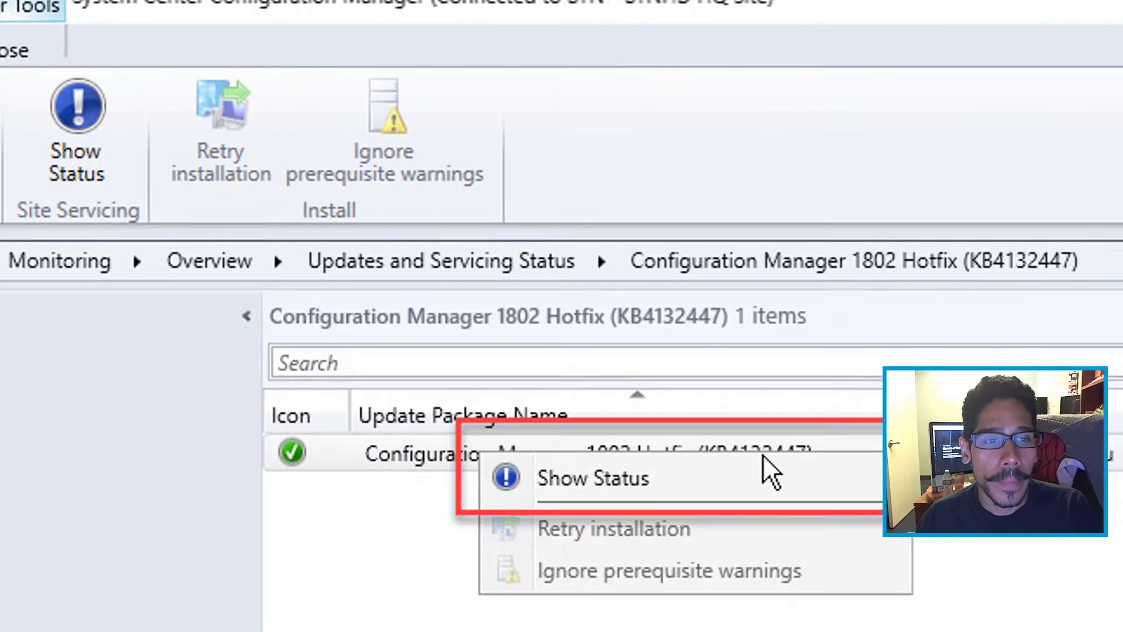
click(764, 472)
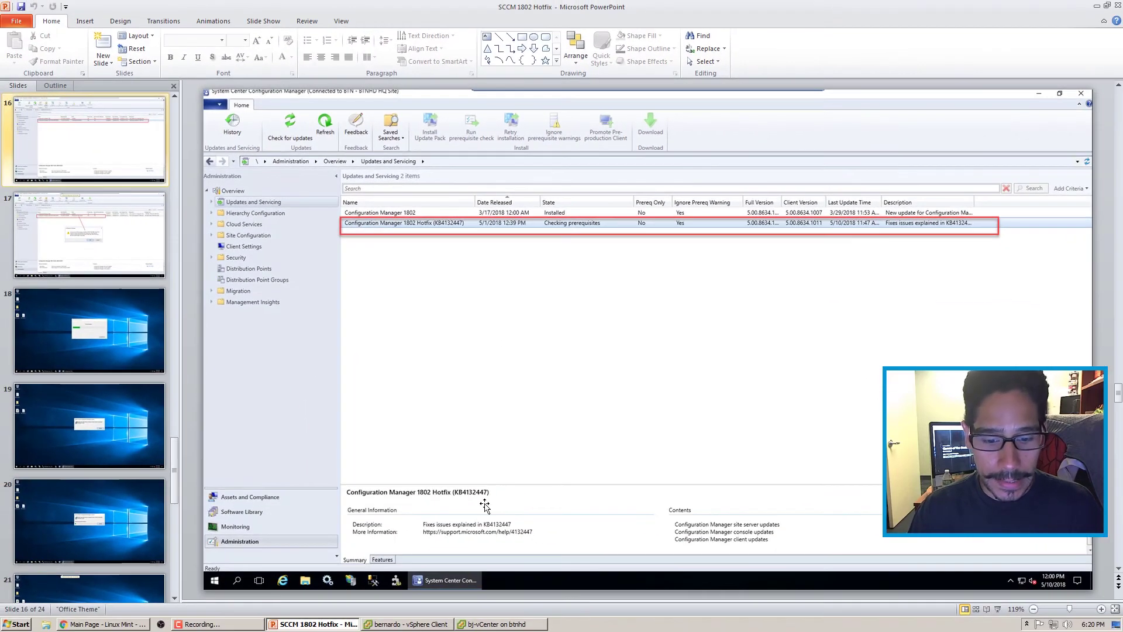
- Bring the Configuration Manager console back to view Component Status
click(522, 624)
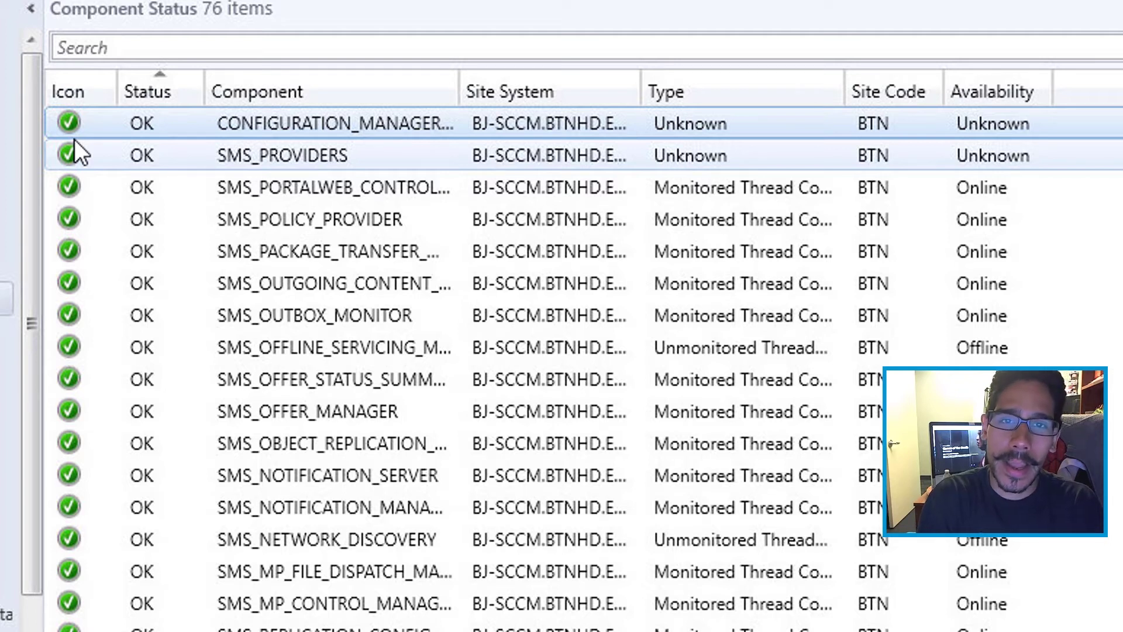
- Show all status messages for the configuration manager update component
right_click(293, 120)
mouse_move(408, 141)
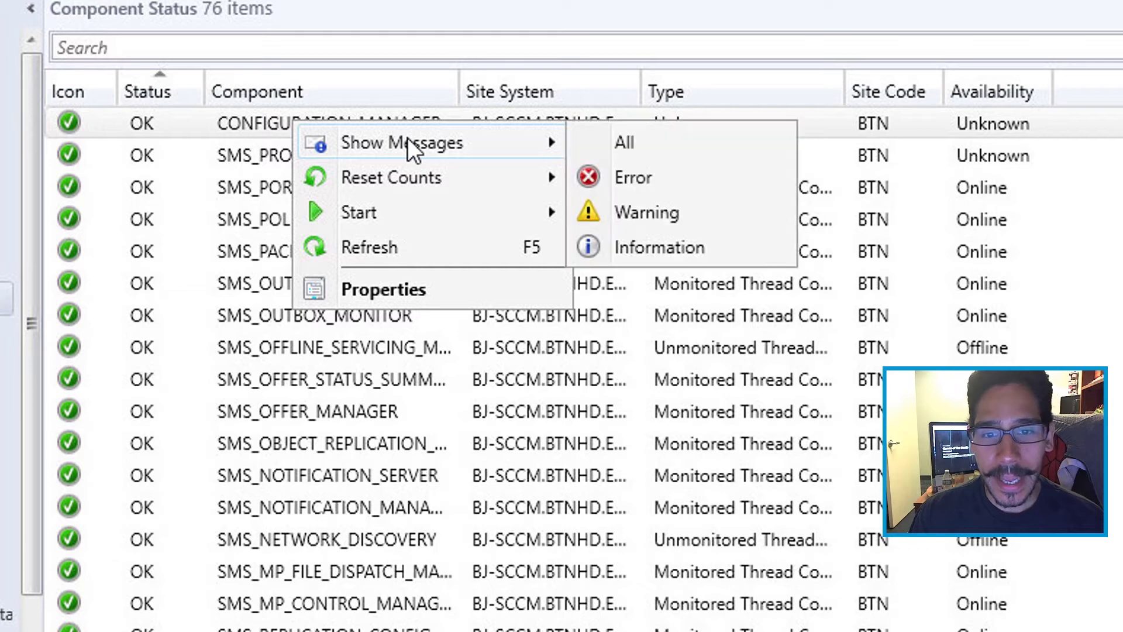
click(662, 150)
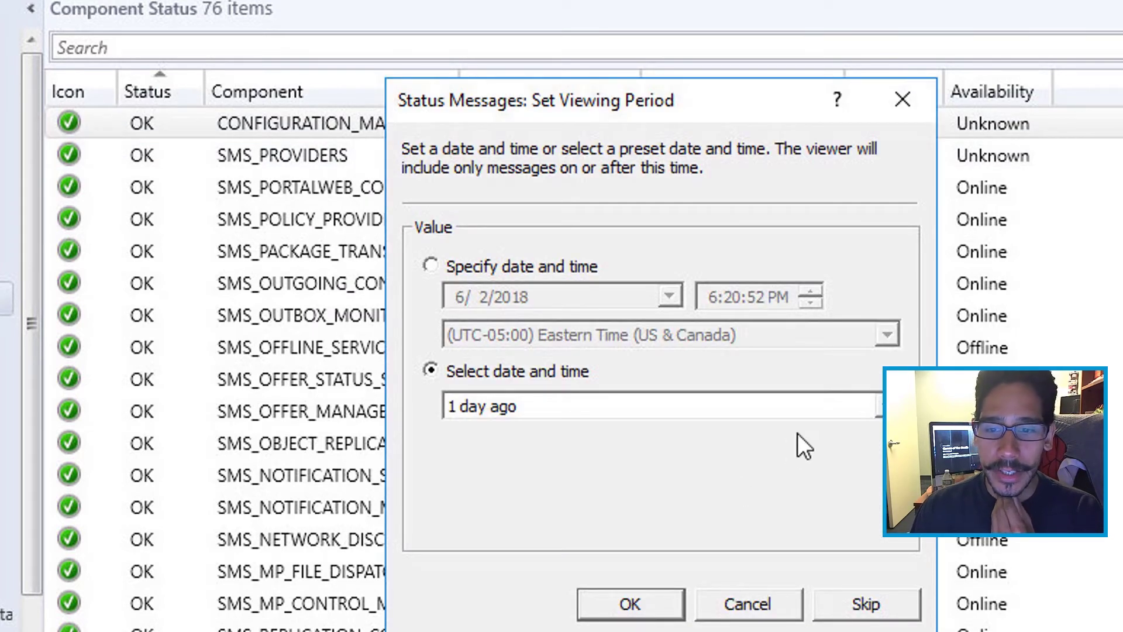
- Limit the viewing period to '2 weeks ago' and inspect the 'This component stopped.' message
click(674, 405)
click(641, 470)
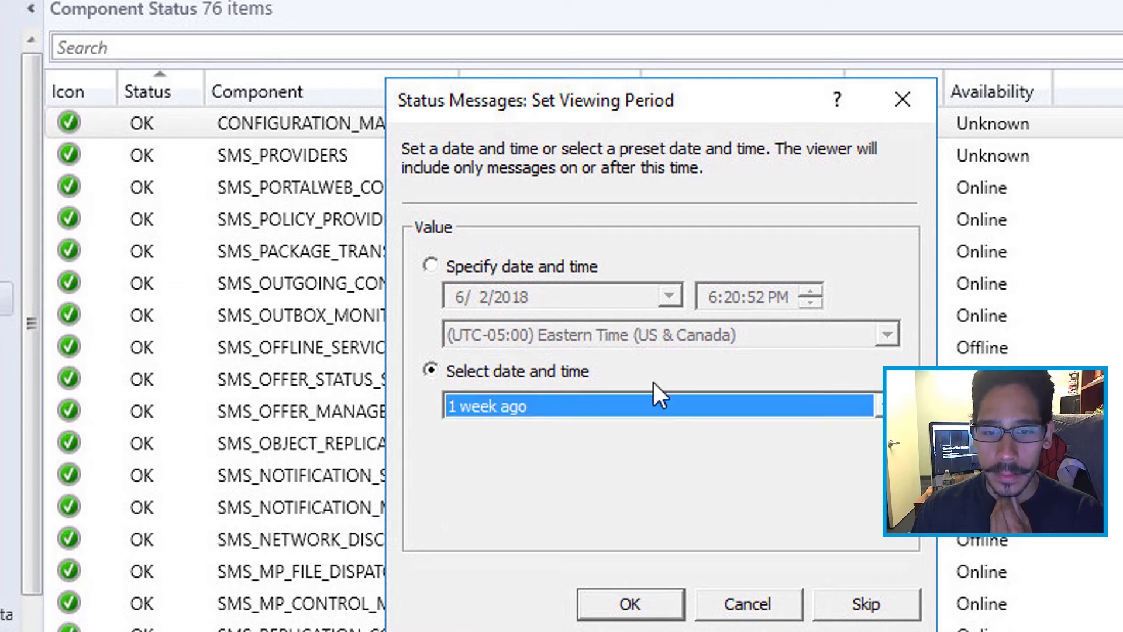
click(656, 406)
click(552, 456)
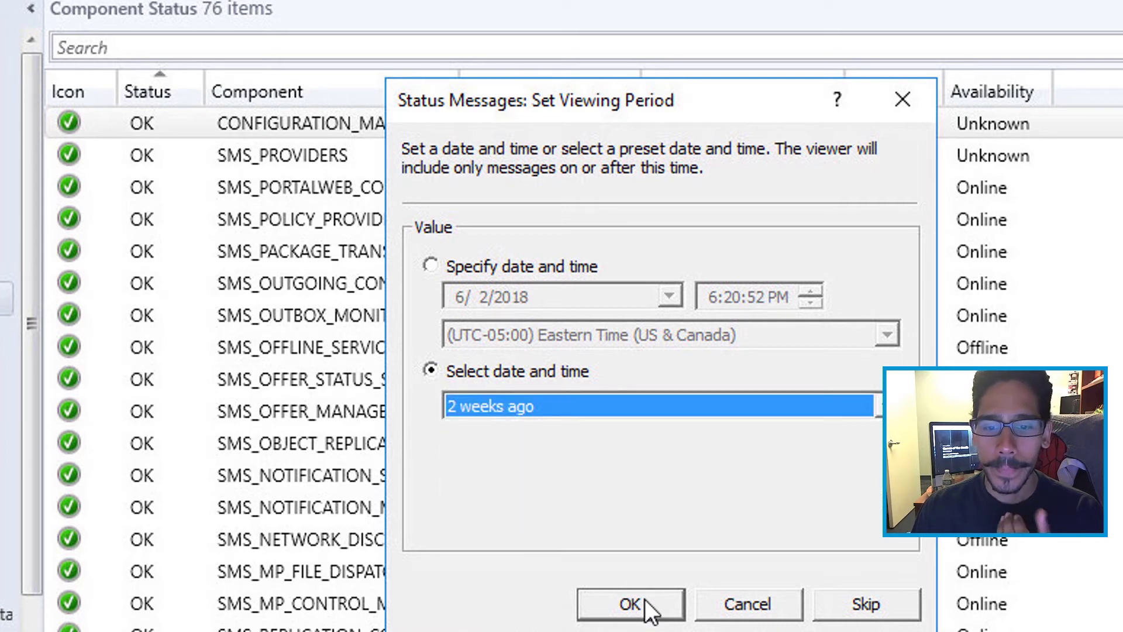
click(647, 605)
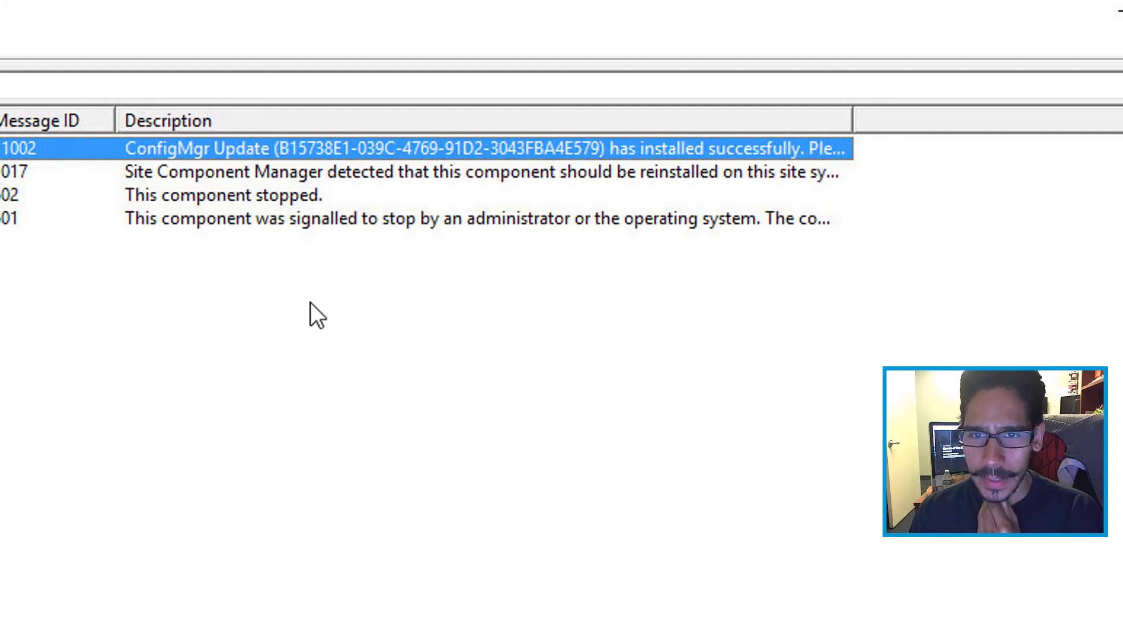
click(282, 196)
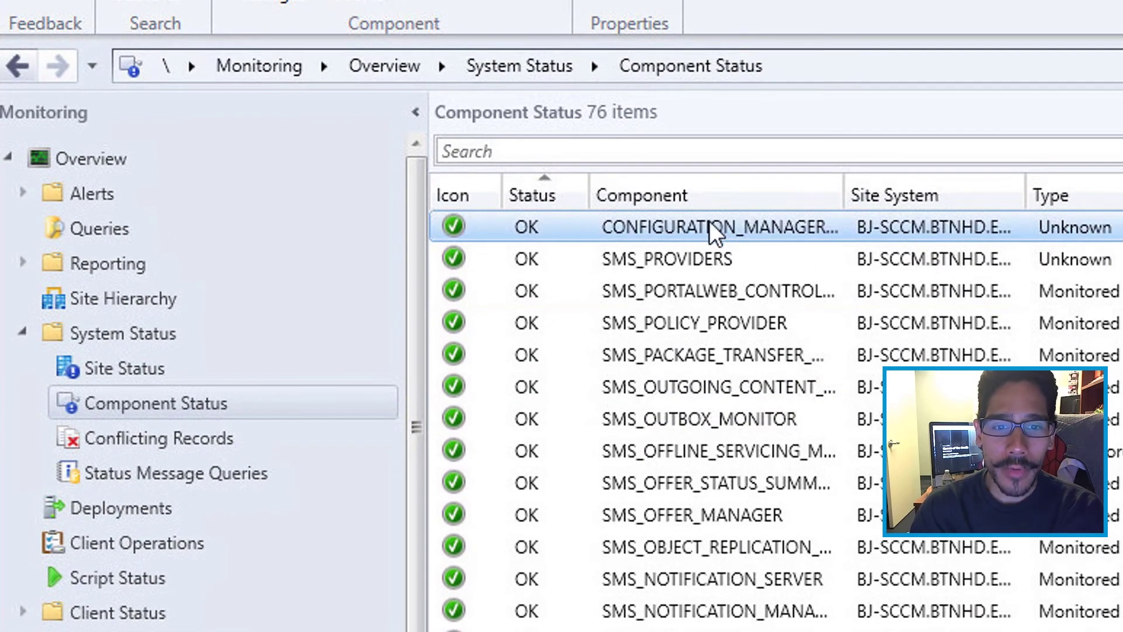
- Launch Configuration Manager Service Manager for the update component
right_click(709, 220)
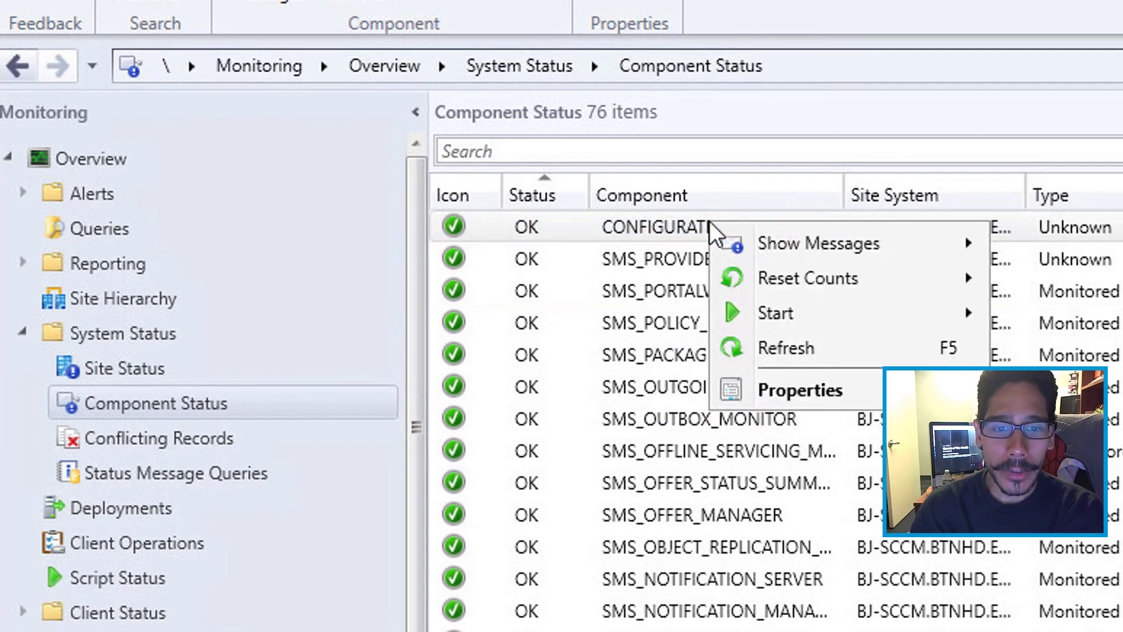
mouse_move(810, 316)
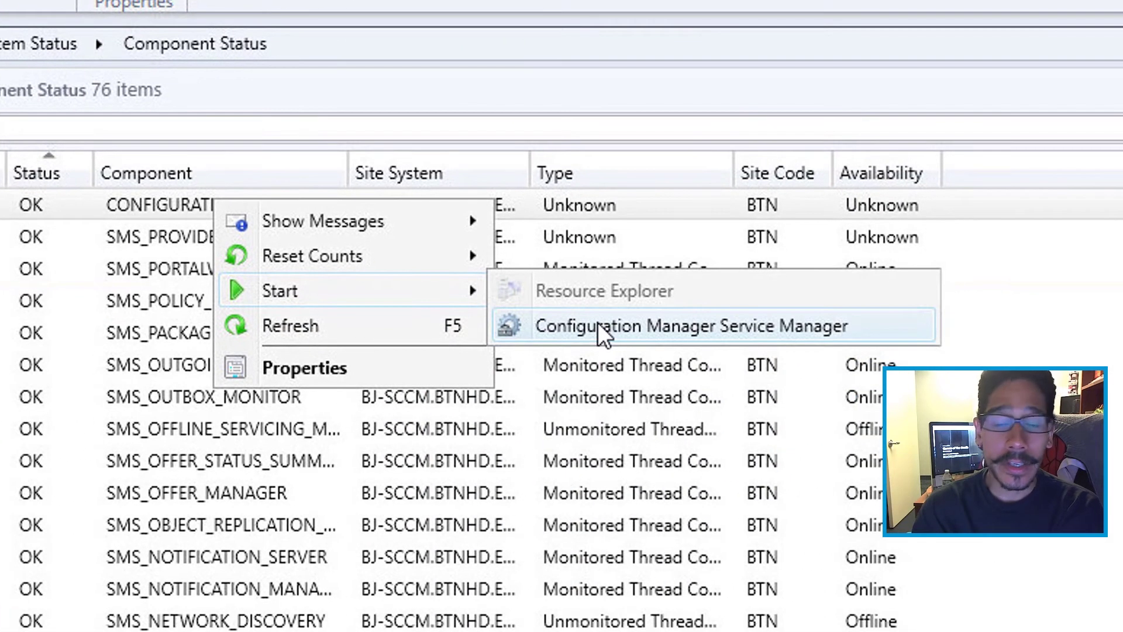
click(598, 326)
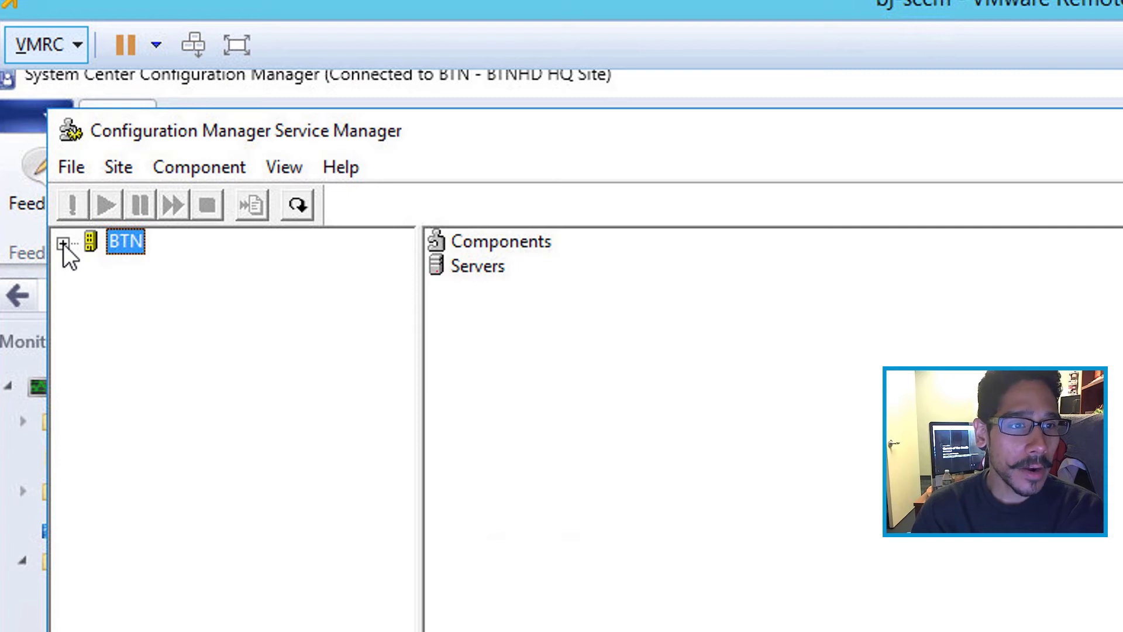
- Query CONFIGURATION_MANAGER_UPDATE under BTN > Components to confirm it is Running, then minimize
click(64, 243)
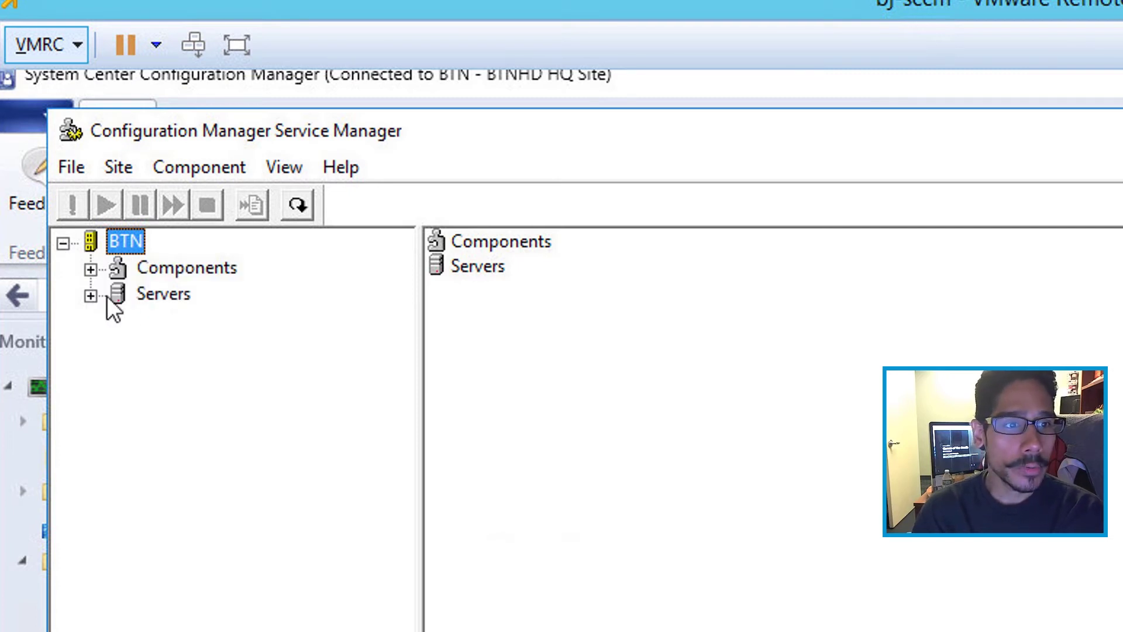
click(91, 270)
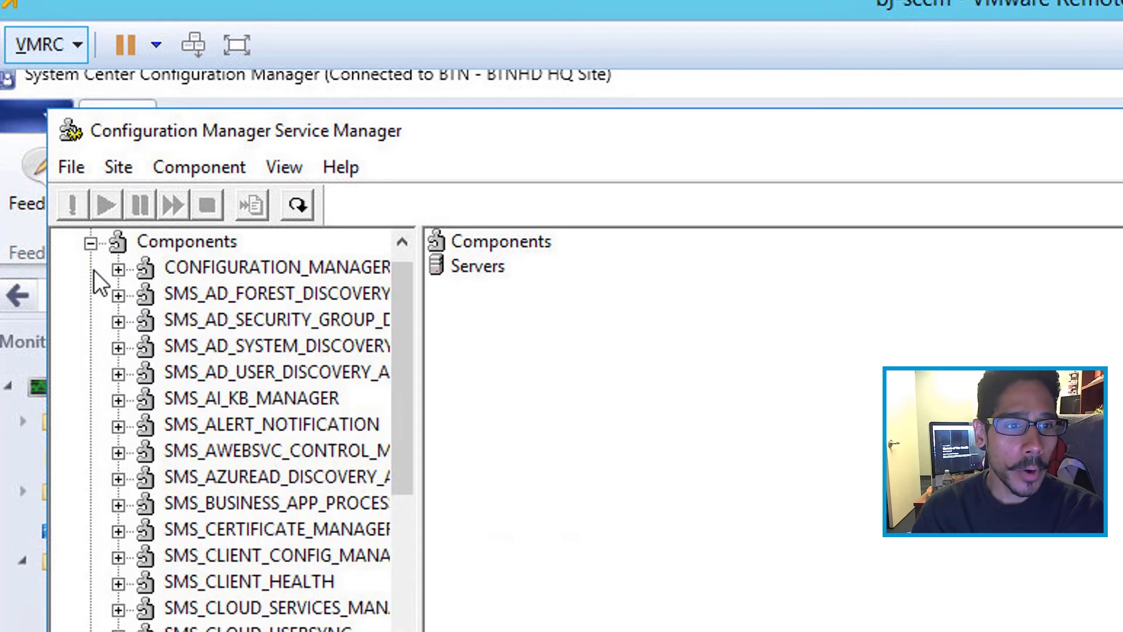
click(239, 271)
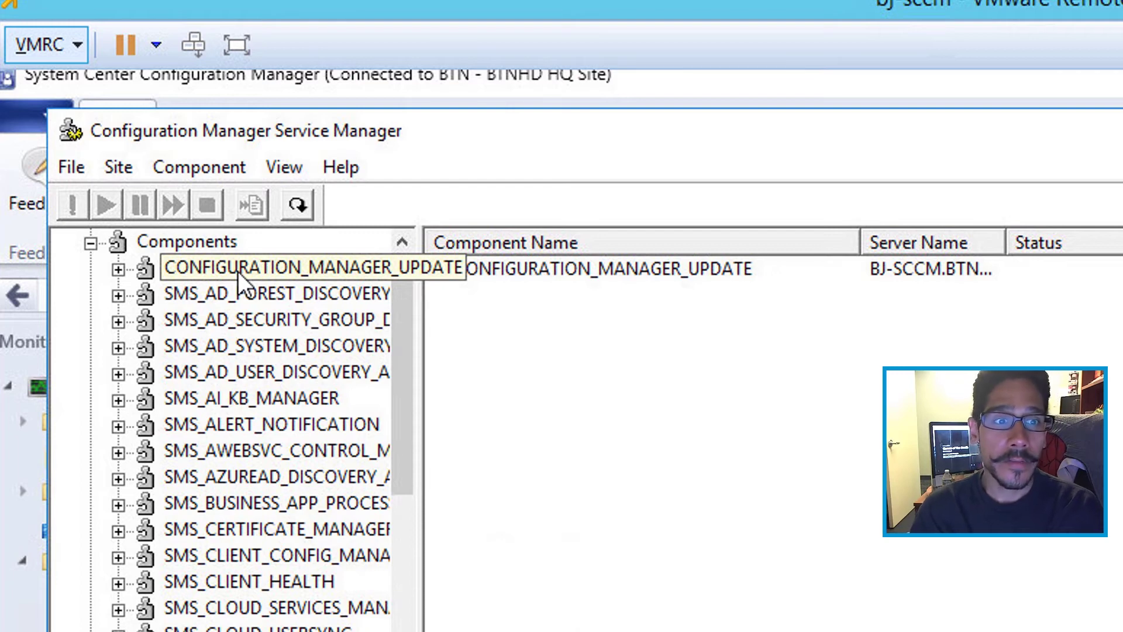
click(565, 278)
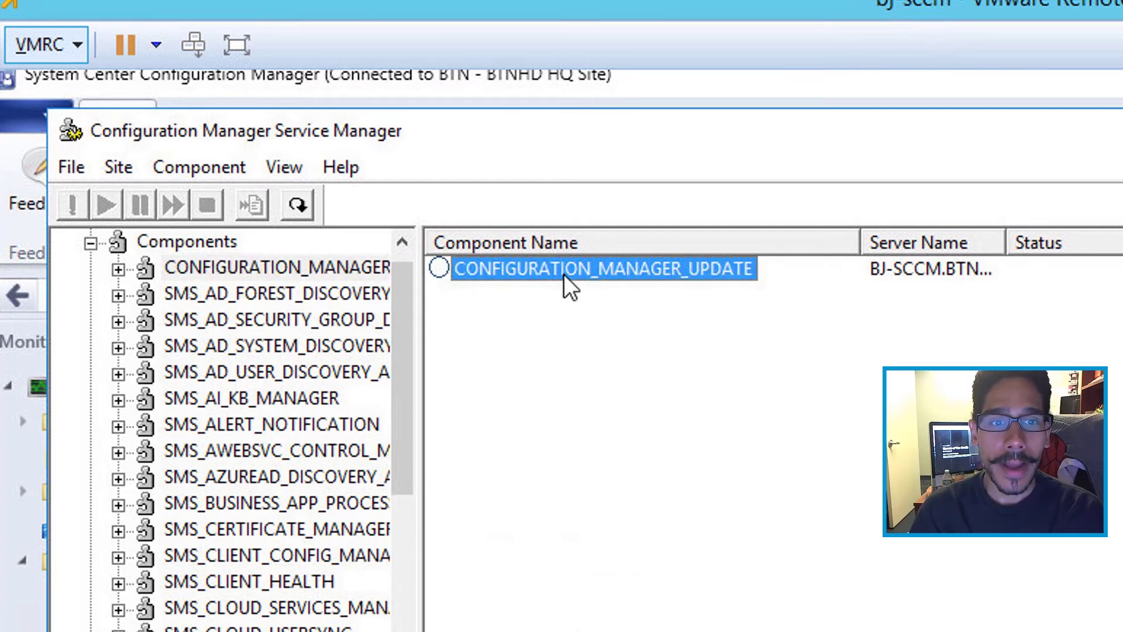
right_click(565, 278)
click(684, 296)
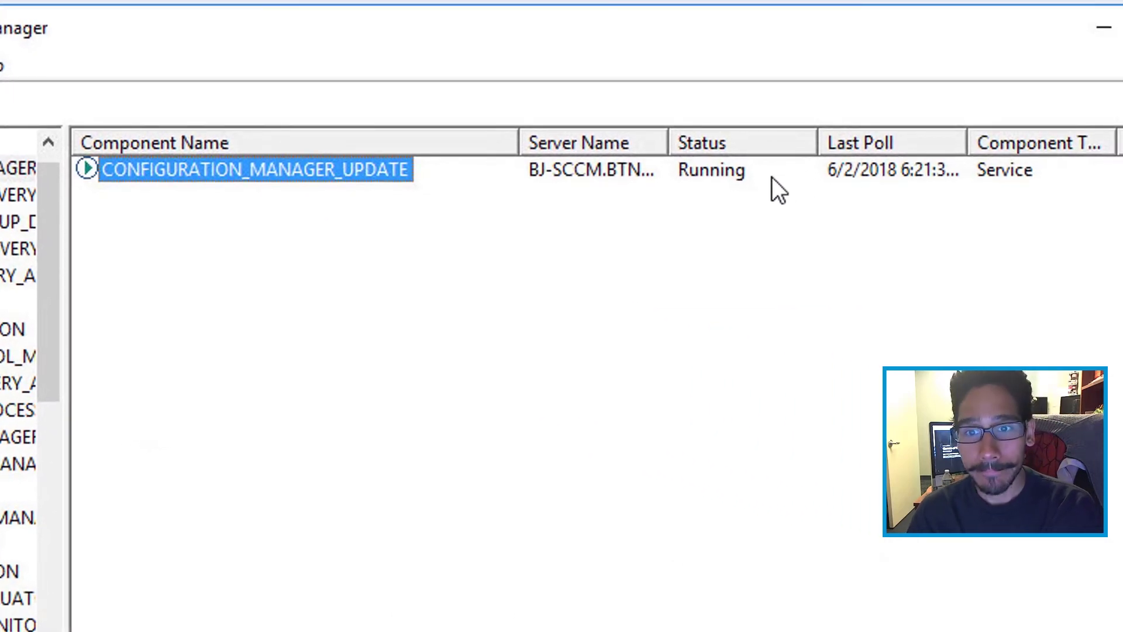
click(1104, 28)
- Show all of the update component's messages again with the viewing period set to '2 weeks ago'
right_click(386, 360)
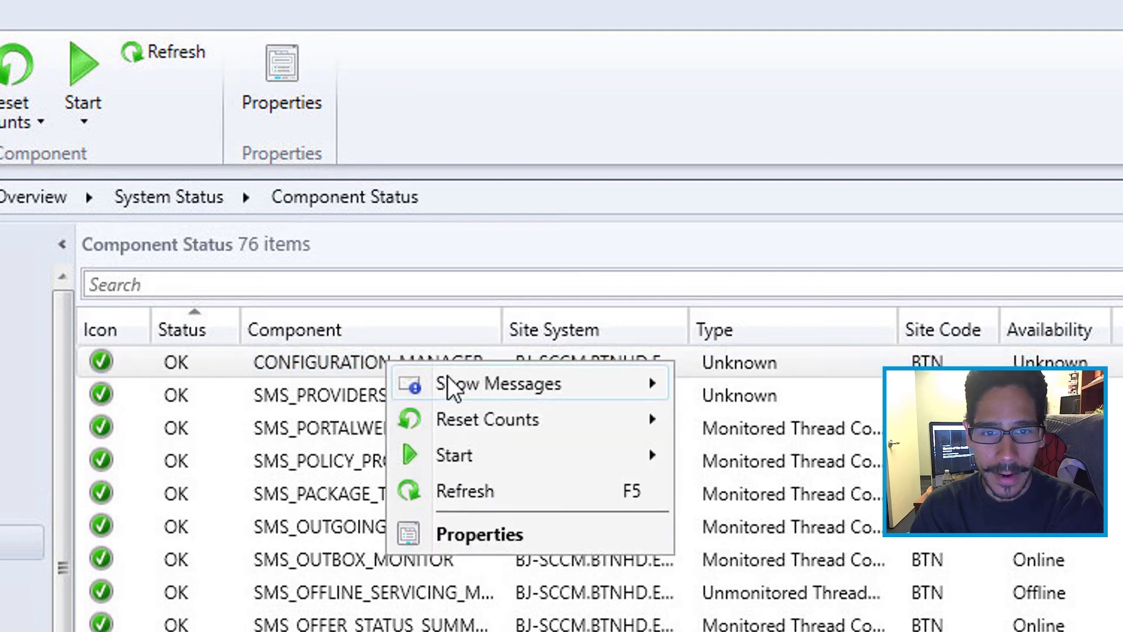
mouse_move(448, 385)
click(769, 385)
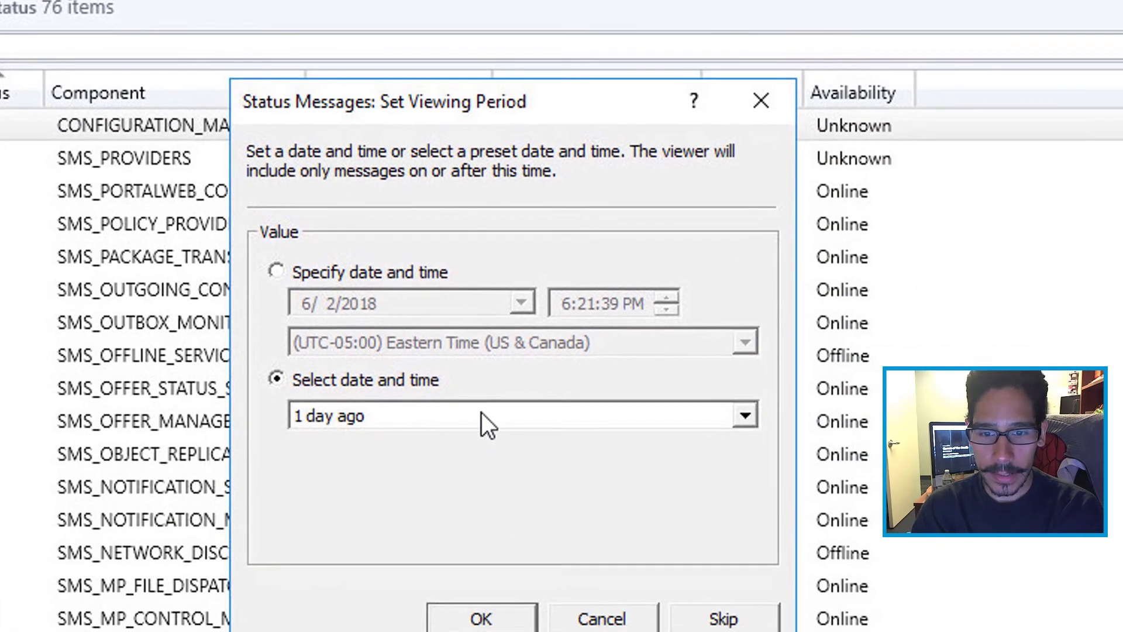
click(482, 419)
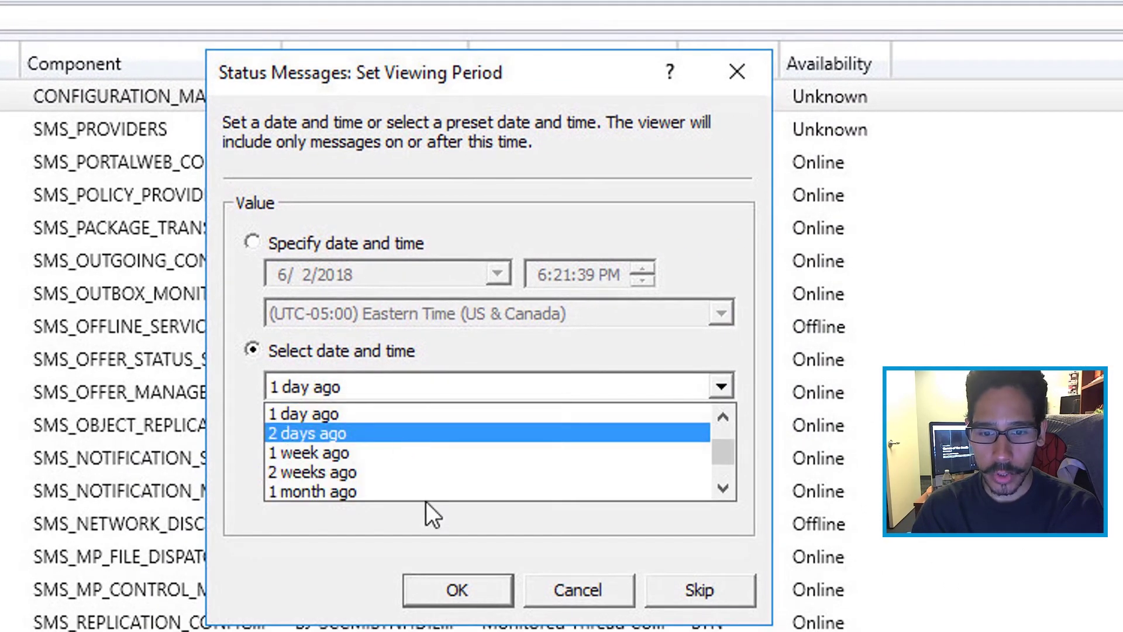
click(436, 433)
click(433, 387)
click(399, 447)
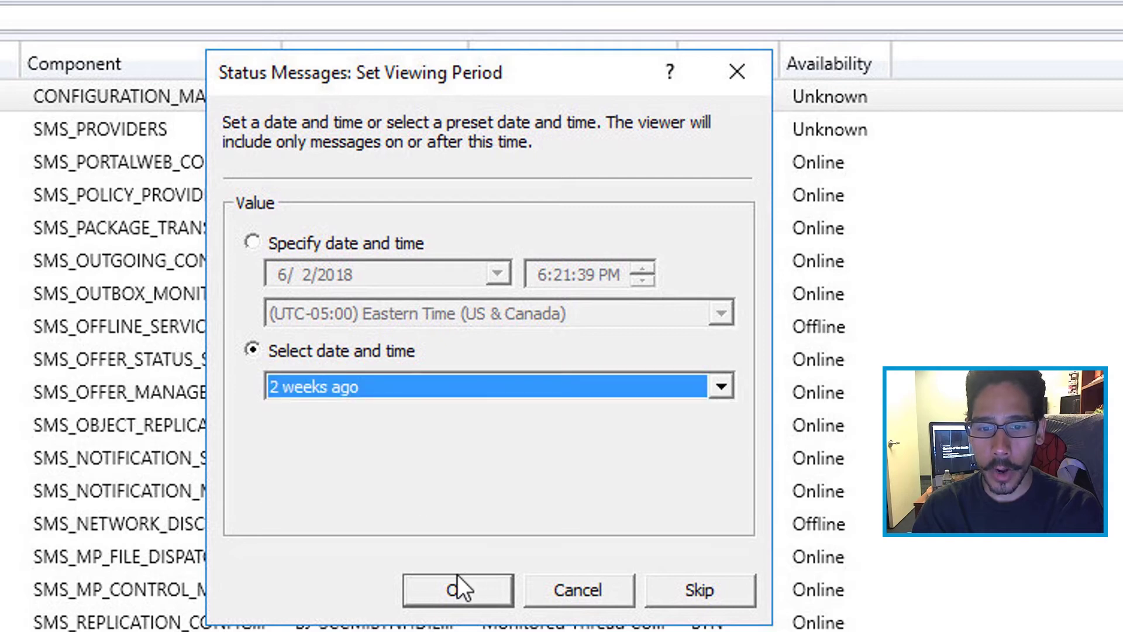
click(457, 580)
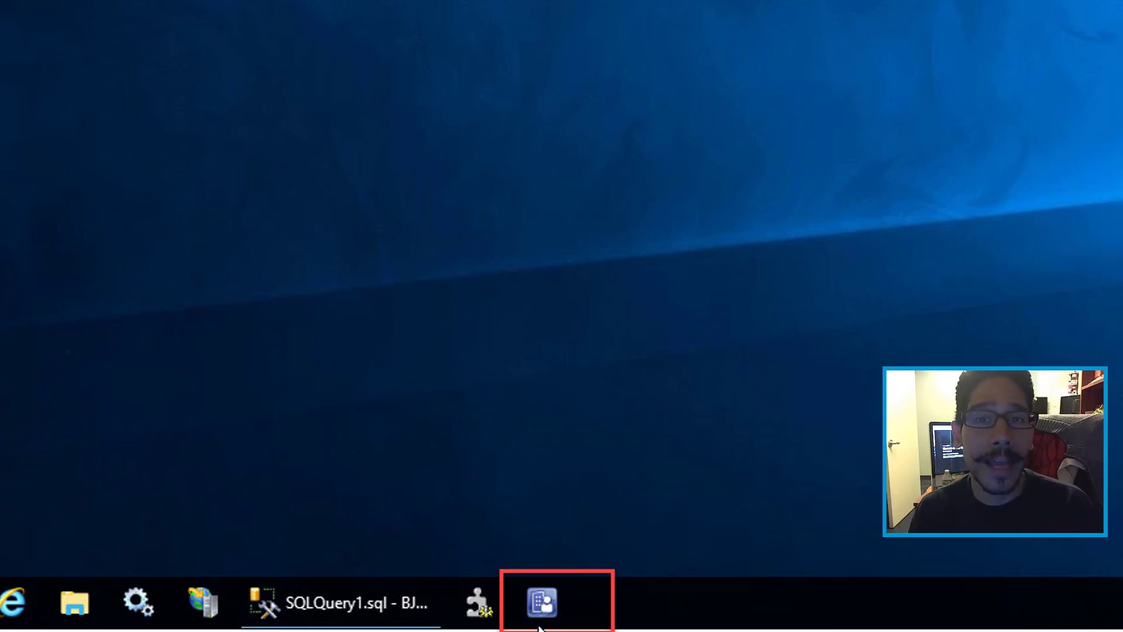
- Relaunch the Configuration Manager console from the taskbar
click(539, 623)
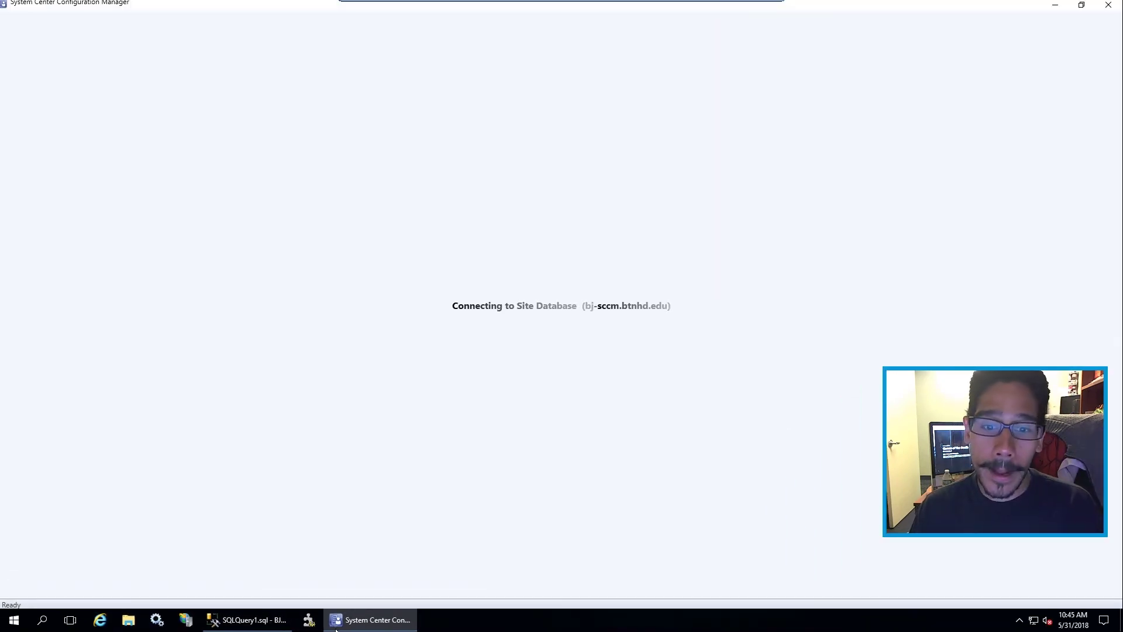